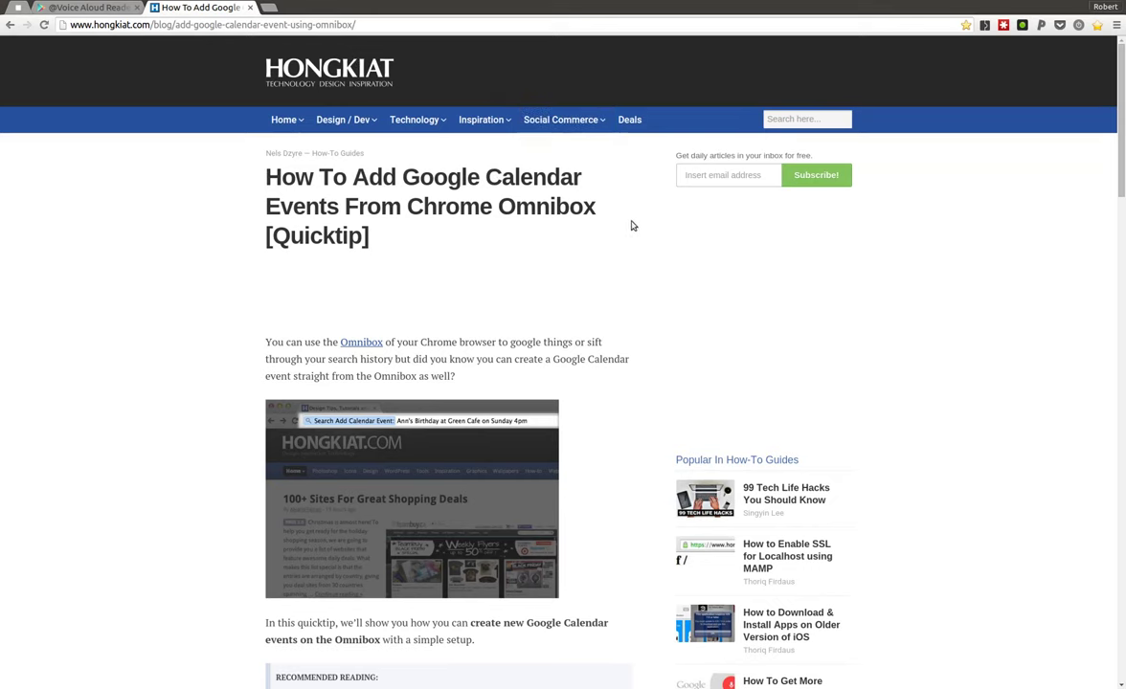
Search Wikipedia for "singing bowl" directly from the address bar of a new tab, then close the article
{"action": "left_click", "coordinate": [272, 9]}
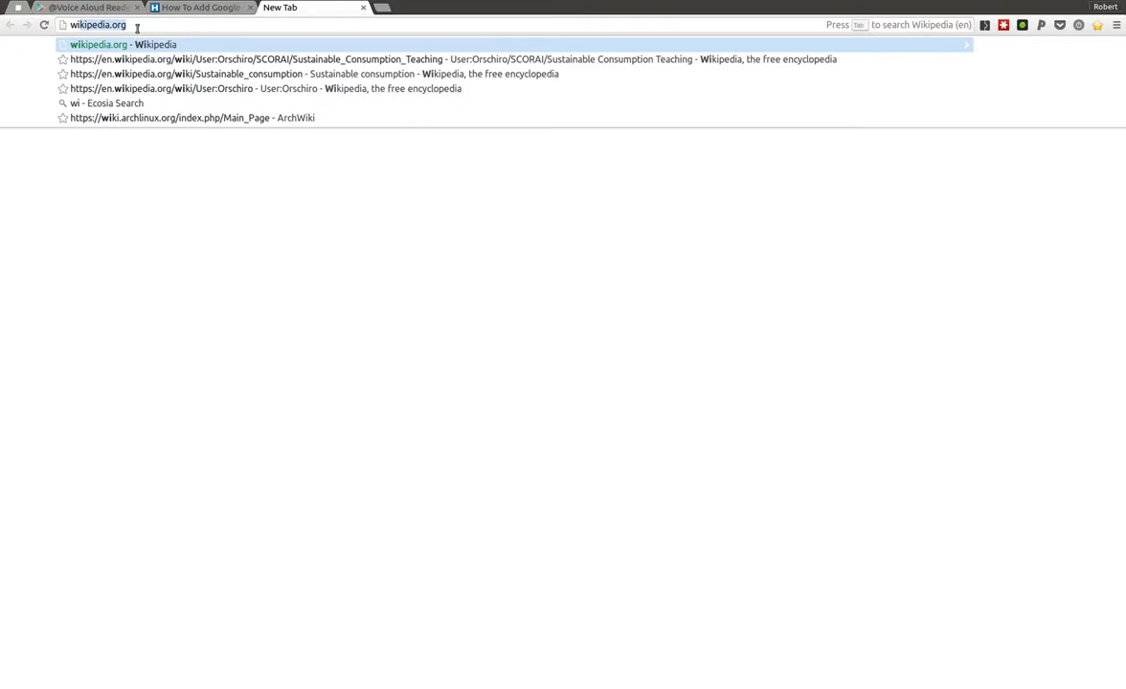
{"action": "type", "text": "pedia"}
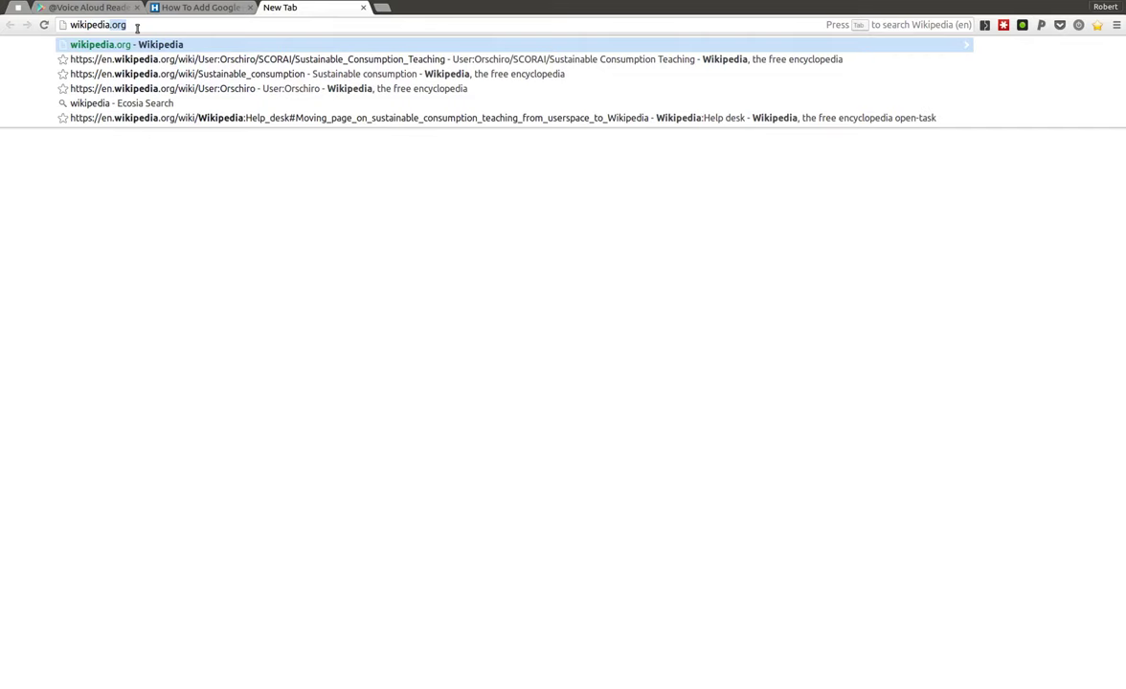
{"action": "key", "text": "Tab"}
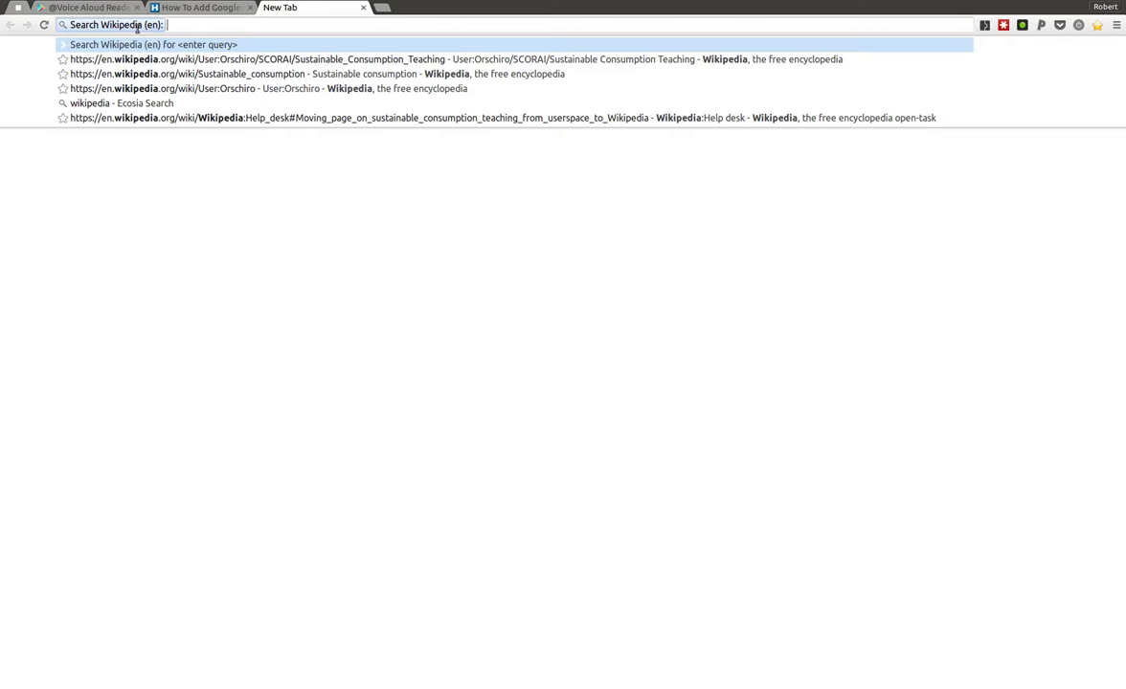
{"action": "type", "text": "singing bowl"}
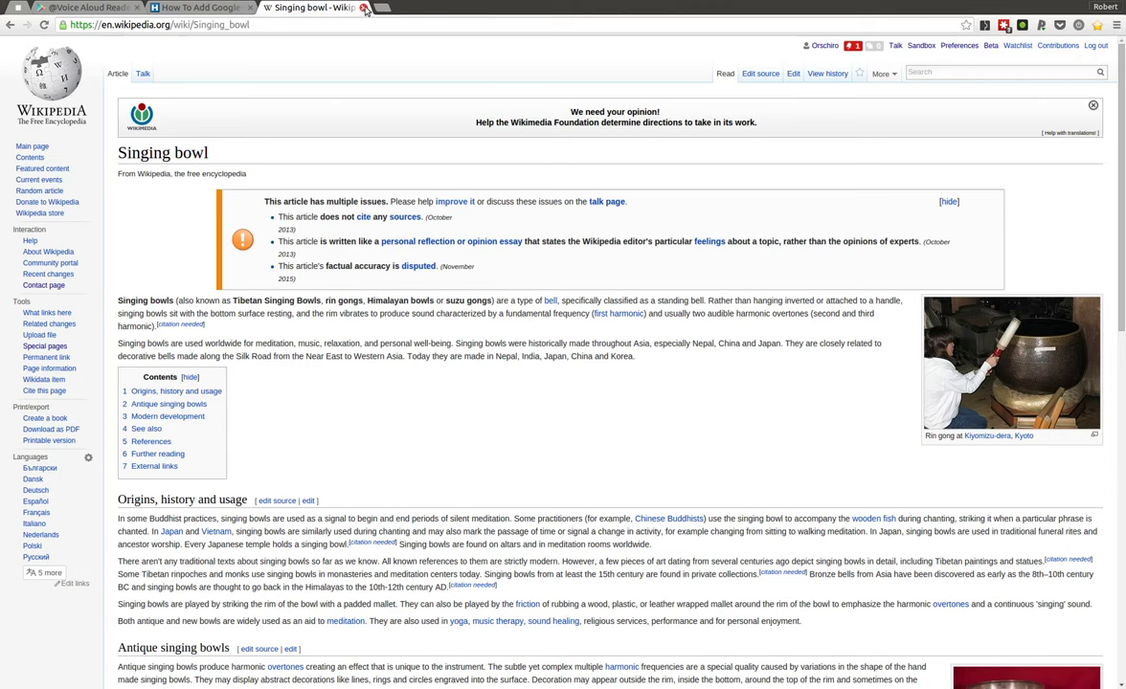
{"action": "left_click", "coordinate": [363, 9]}
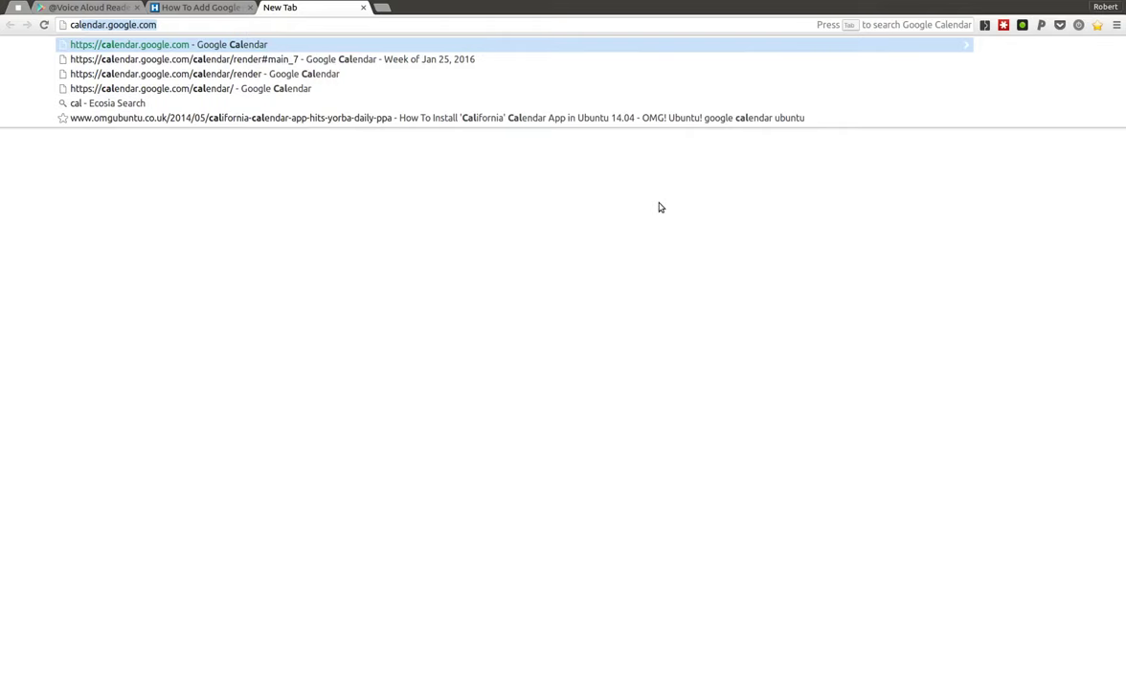
Draft a calendar event by submitting "tomorrow finish article all-day" to the address bar's Google Calendar search
{"action": "key", "text": "Tab"}
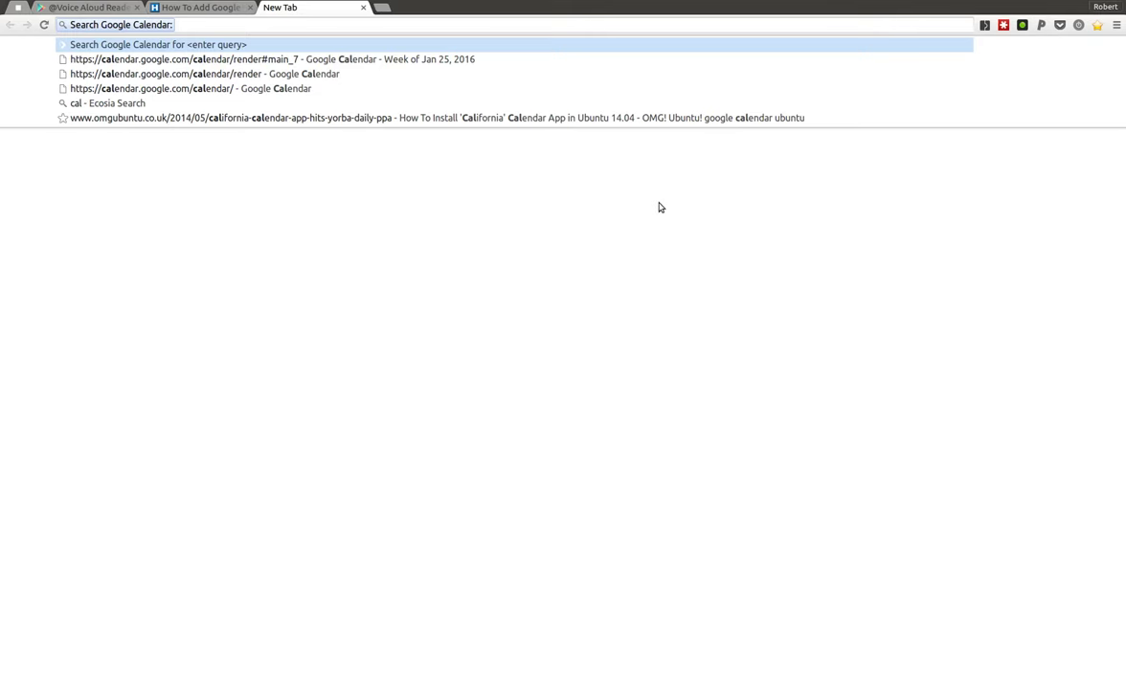
{"action": "type", "text": "tomorrow"}
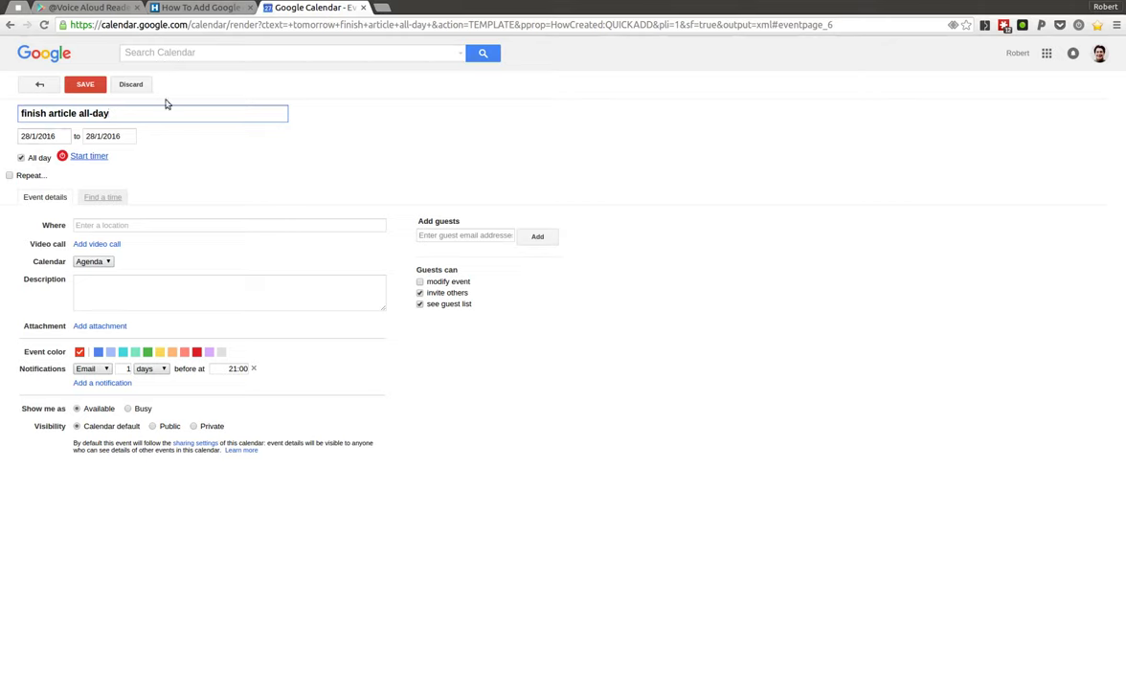
Shorten the draft event's title to "finish article" and close its tab without saving
{"action": "left_click", "coordinate": [77, 112]}
{"action": "key", "text": "Right"}
{"action": "key", "text": "Right"}
{"action": "key", "text": "Right"}
{"action": "key", "text": "shift+Right"}
{"action": "key", "text": "Left"}
{"action": "key", "text": "Left"}
{"action": "key", "text": "Left"}
{"action": "key", "text": "Left"}
{"action": "key", "text": "shift+End"}
{"action": "key", "text": "BackSpace"}
{"action": "key", "text": "BackSpace"}
{"action": "key", "text": "ctrl+a"}
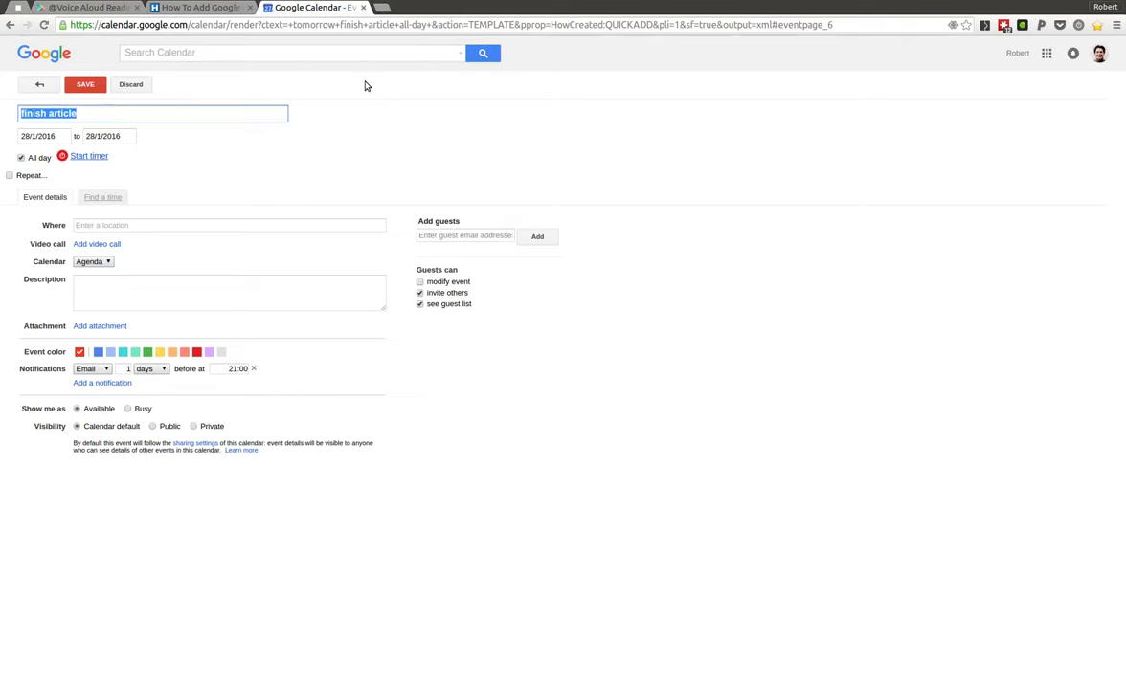
{"action": "left_click", "coordinate": [363, 8]}
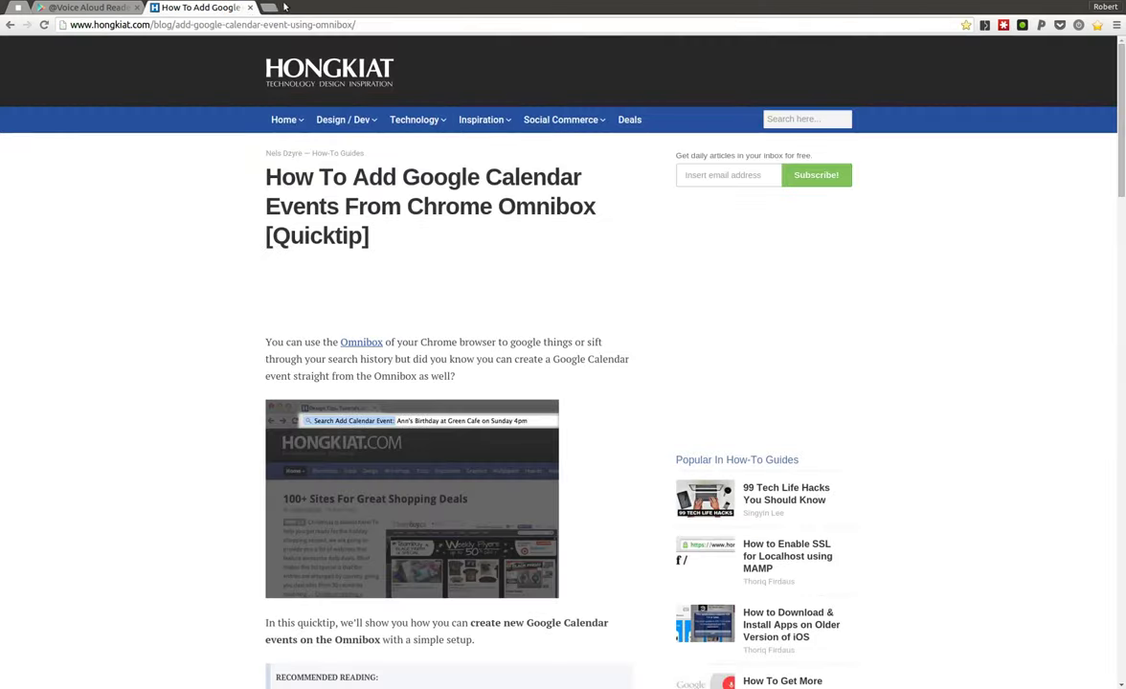
Open a new browser tab
{"action": "key", "text": "ctrl+t"}
{"action": "type", "text": "tomorr"}
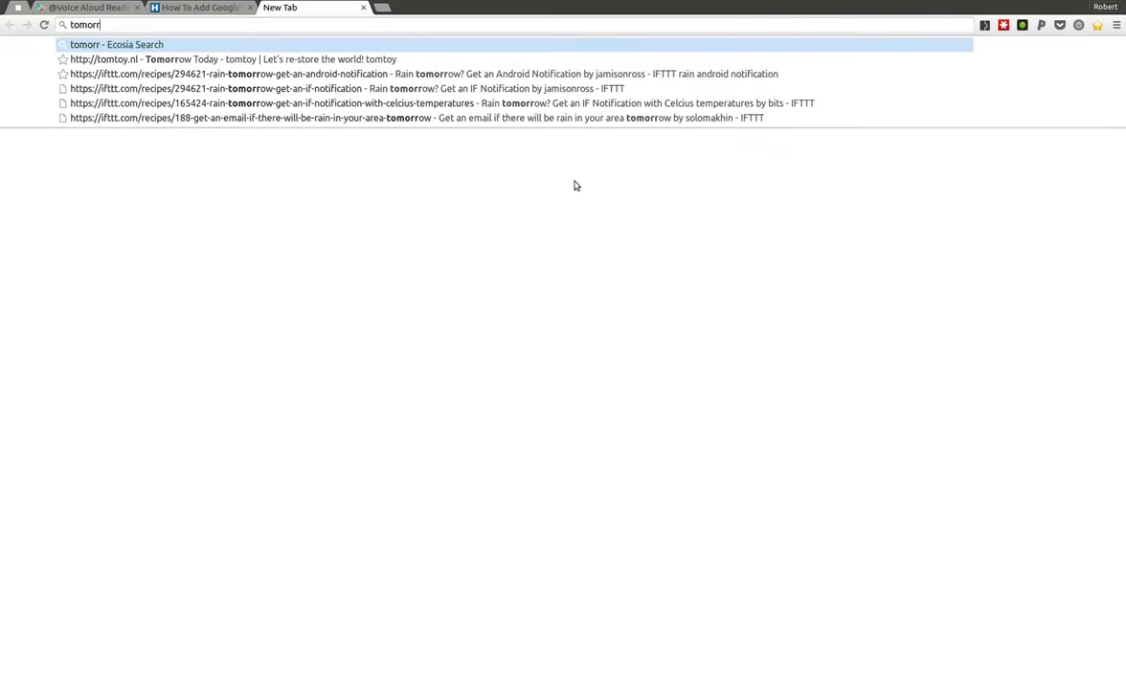
{"action": "key", "text": "BackSpace"}
{"action": "key", "text": "BackSpace"}
{"action": "key", "text": "BackSpace"}
{"action": "key", "text": "BackSpace"}
{"action": "key", "text": "BackSpace"}
{"action": "key", "text": "BackSpace"}
Draft an event by submitting "tomorrow finish article all day" to the address bar's Google Calendar search, and put the cursor in its description
{"action": "type", "text": "cal"}
{"action": "key", "text": "Tab"}
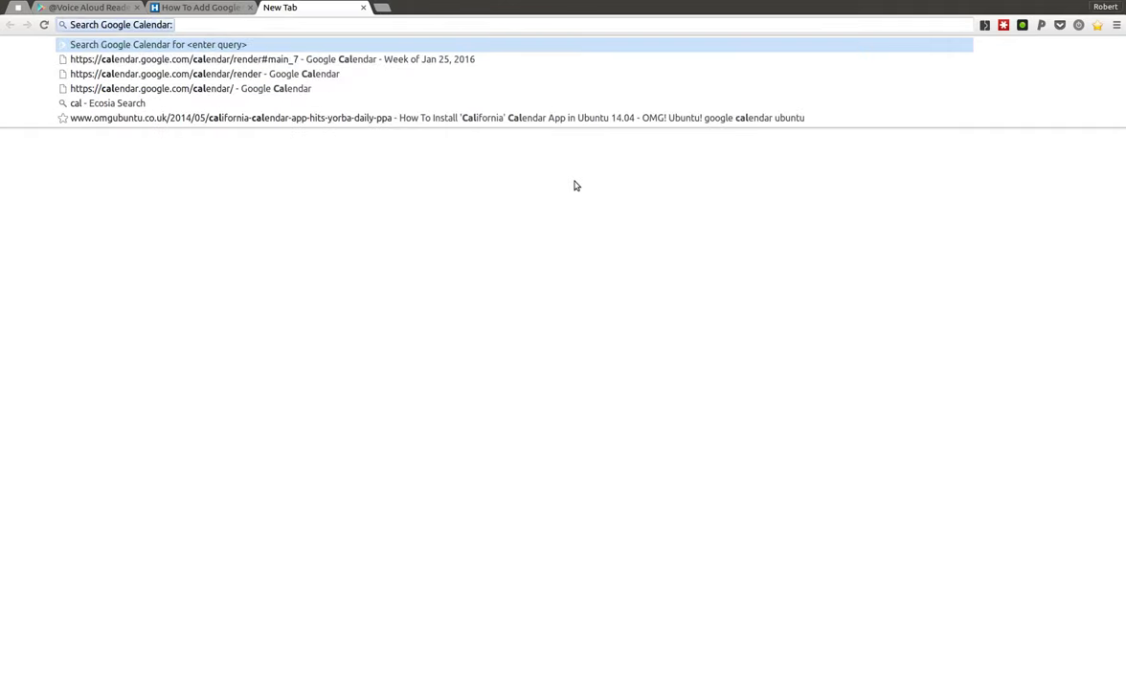
{"action": "type", "text": "tomorrow finish arti"}
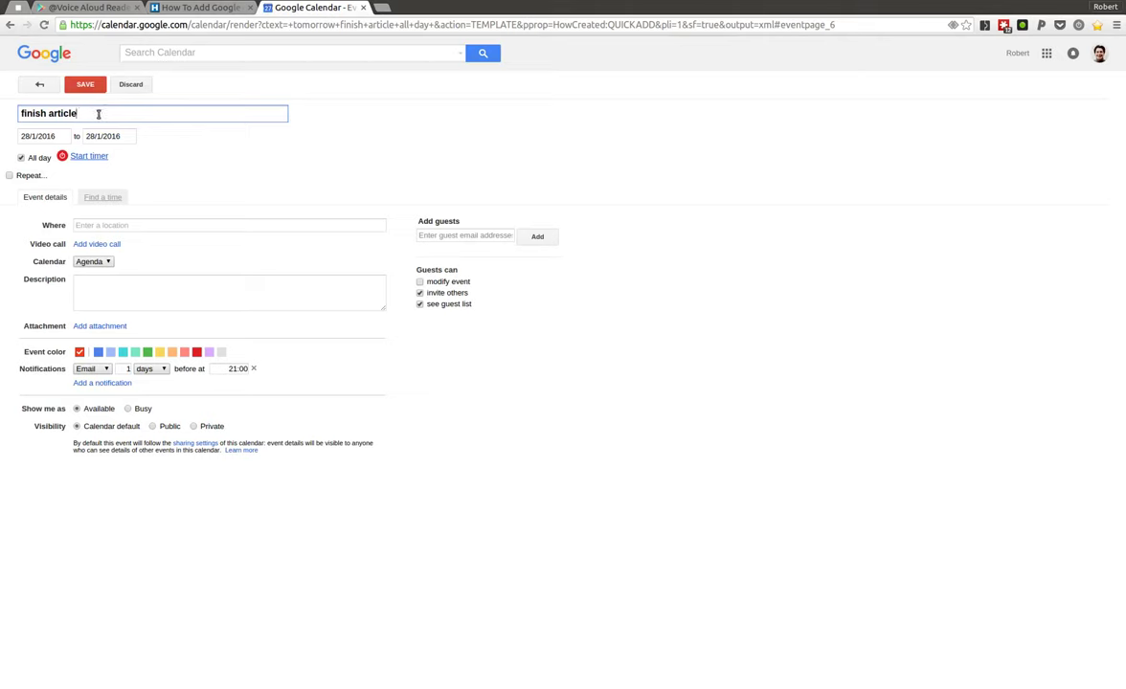
{"action": "left_click", "coordinate": [77, 277]}
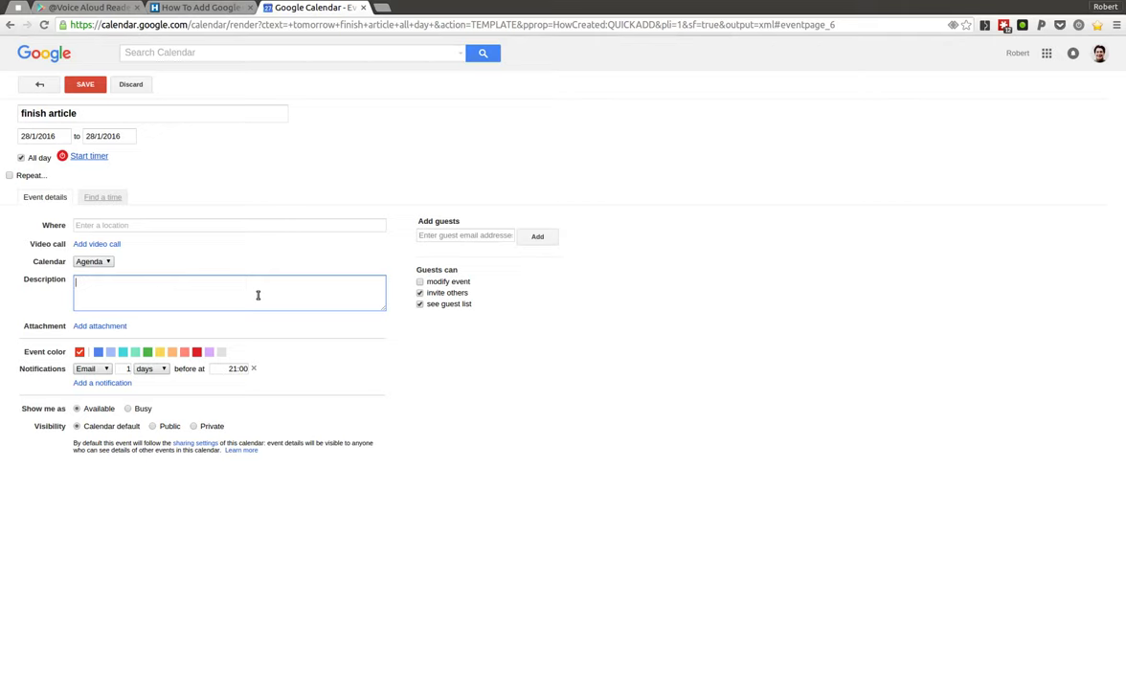
Review the Hongkiat article's instructions for the calendar search engine and adding events, then return to the event draft
{"action": "left_click", "coordinate": [186, 10]}
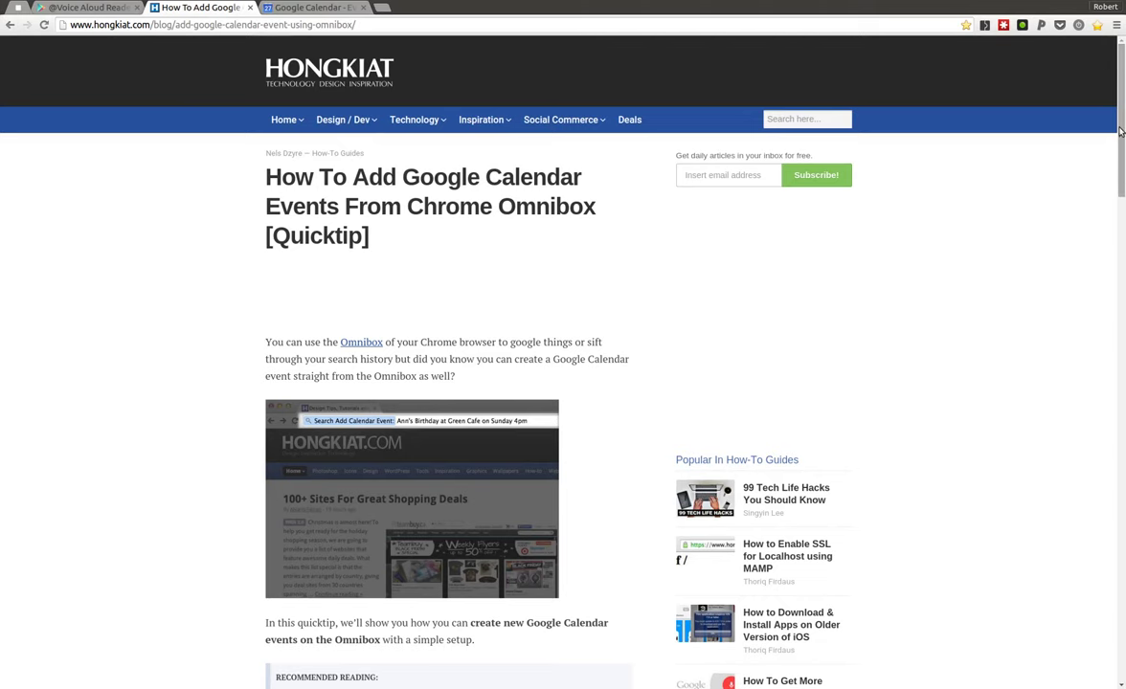
{"action": "left_click_drag", "start_coordinate": [1123, 126], "coordinate": [1123, 236]}
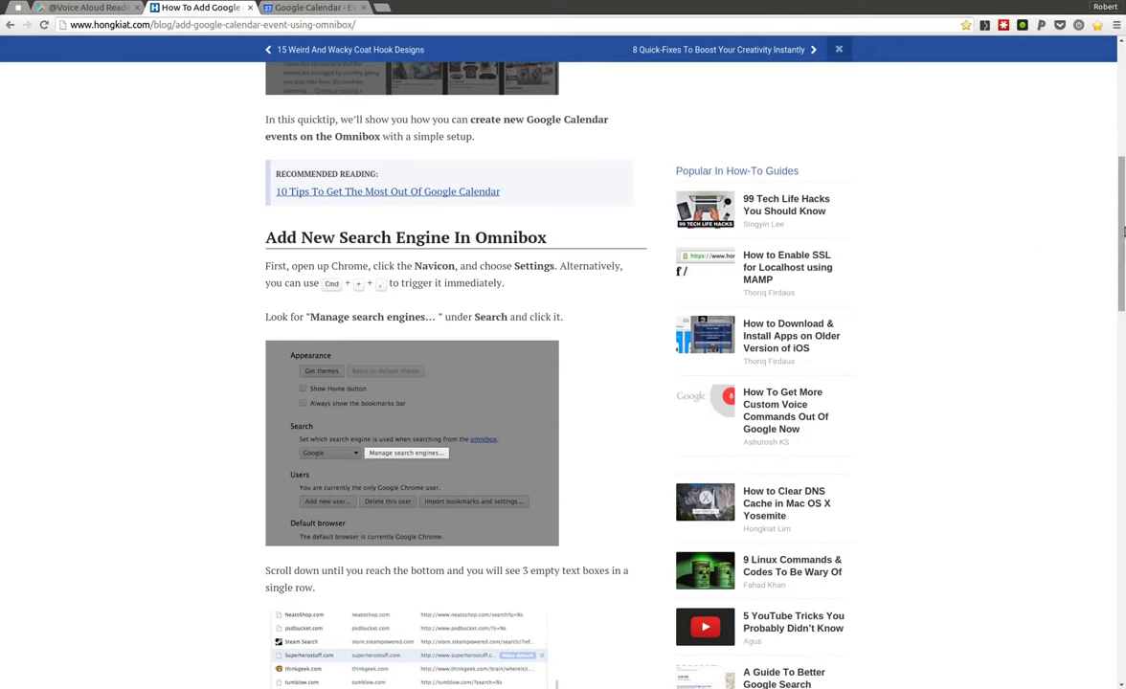
{"action": "left_click_drag", "start_coordinate": [1124, 244], "coordinate": [1123, 398]}
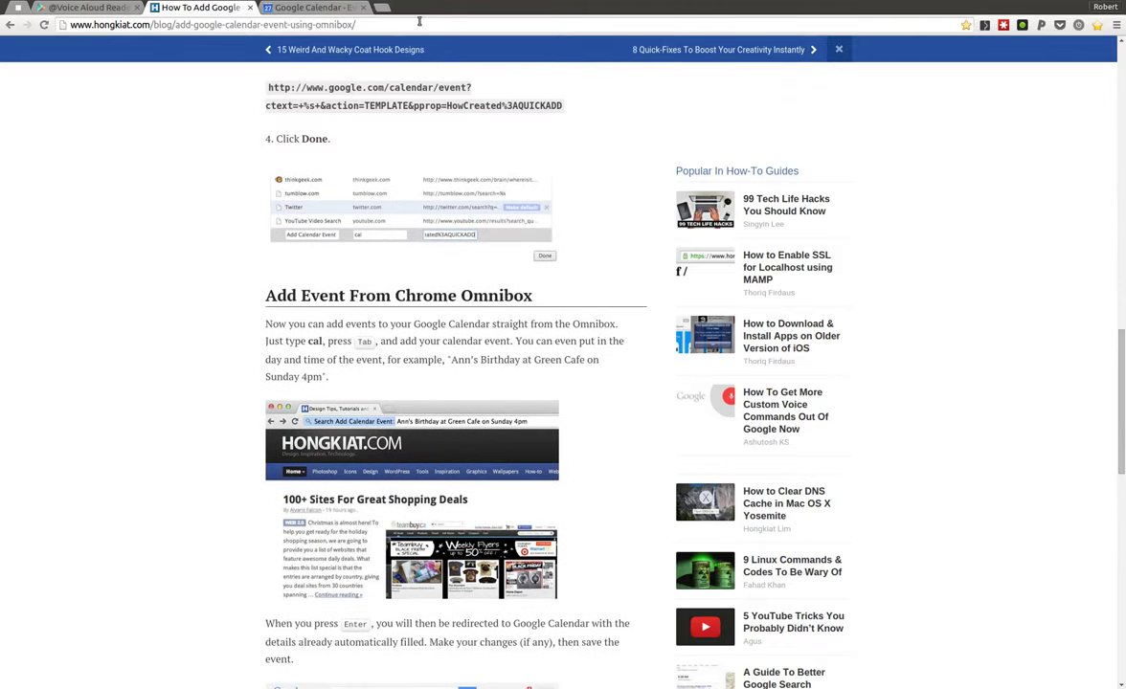
{"action": "left_click", "coordinate": [311, 8]}
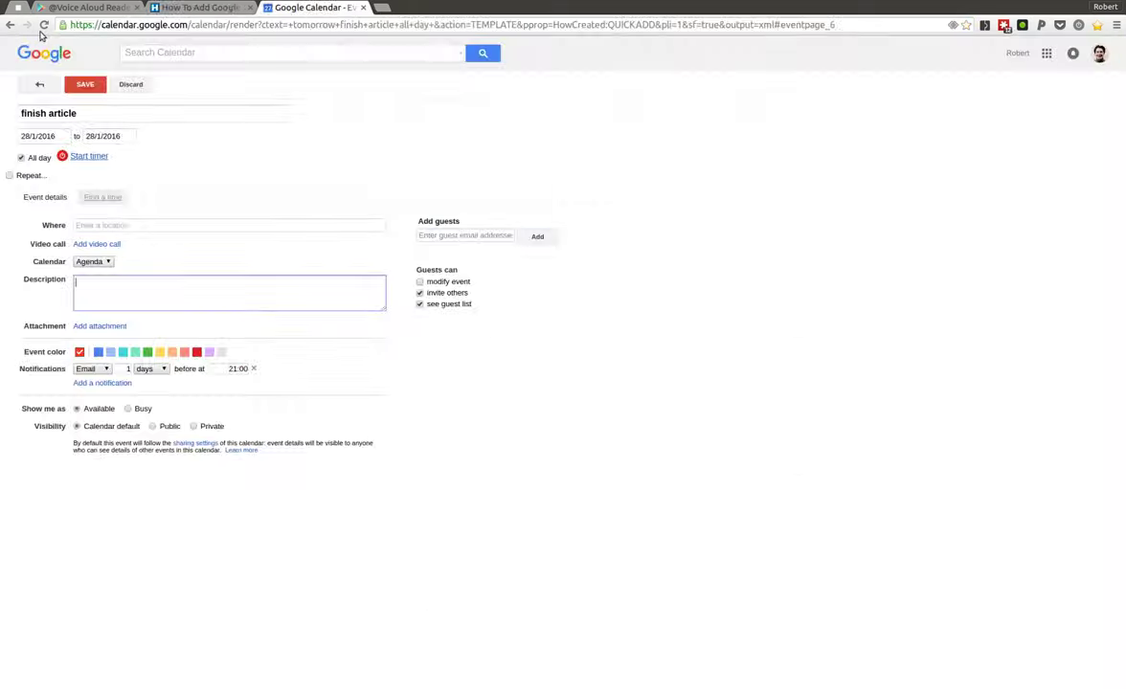
Start another Google Calendar search from the address bar of a new tab
{"action": "left_click", "coordinate": [384, 9]}
{"action": "type", "text": "calendar.google.com"}
{"action": "key", "text": "Tab"}
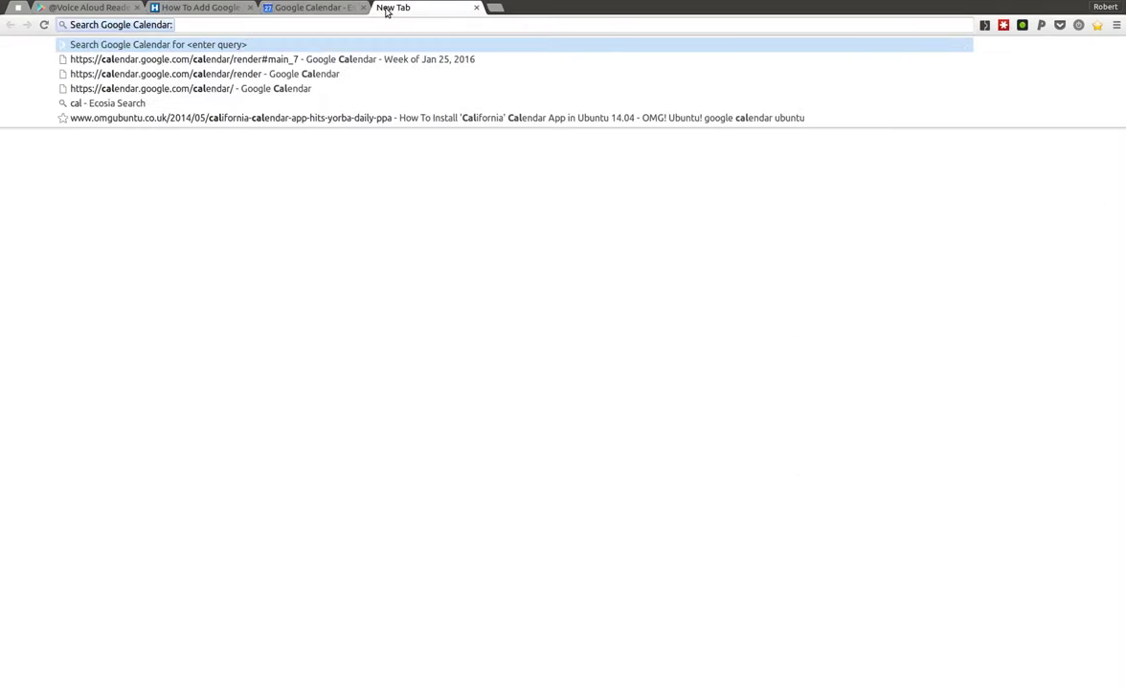